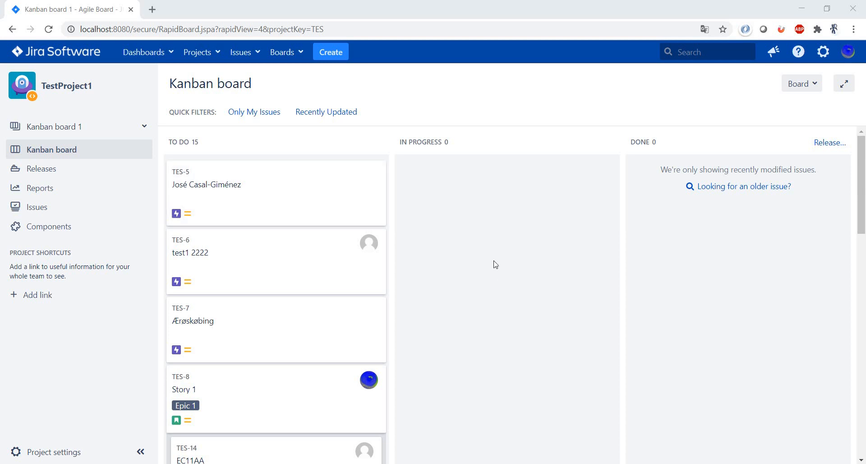
Step: Look through the Kanban board's issues, applying and clearing the Only My Issues and Recently Updated quick filters
scroll(480, 257, down, 15)
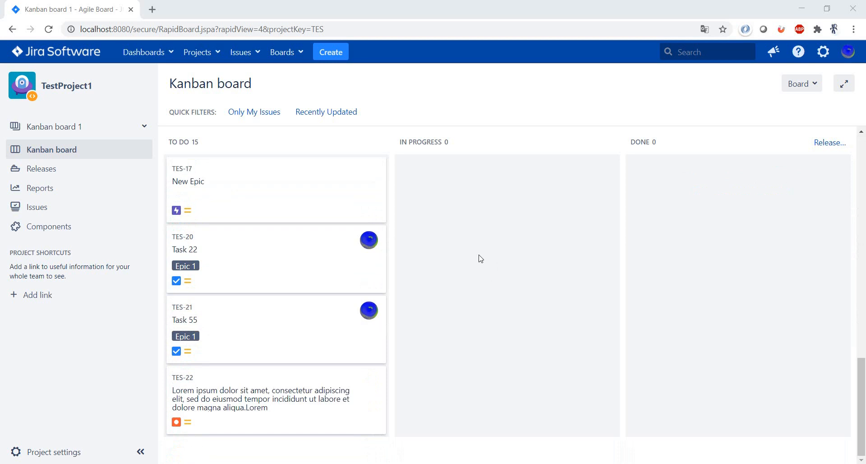
scroll(480, 258, up, 15)
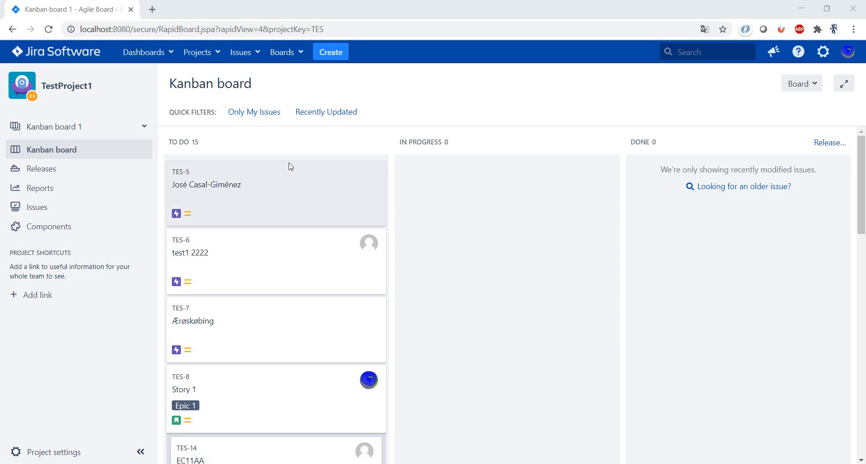
click(266, 118)
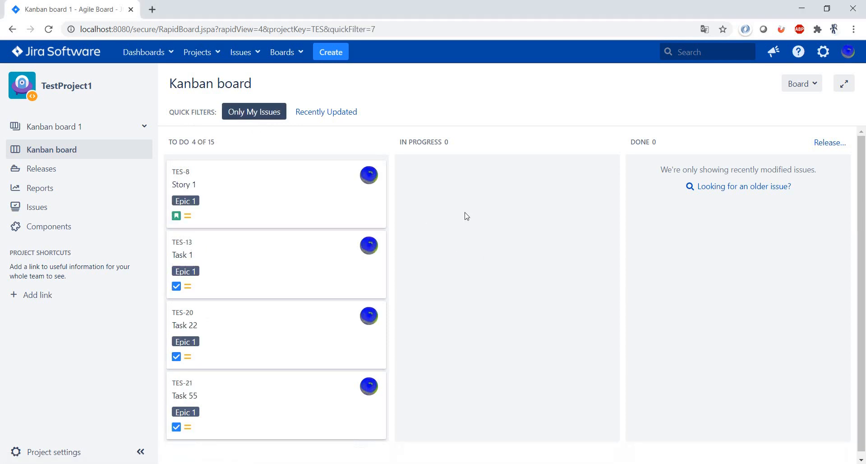
click(238, 111)
click(309, 115)
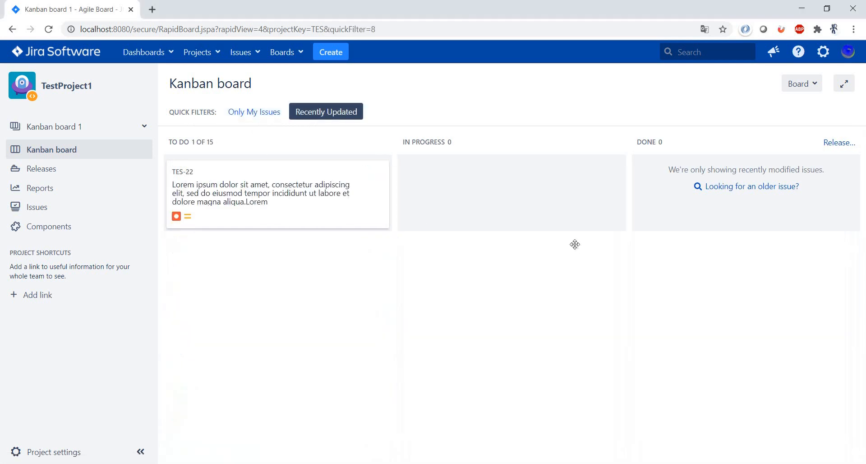
click(331, 112)
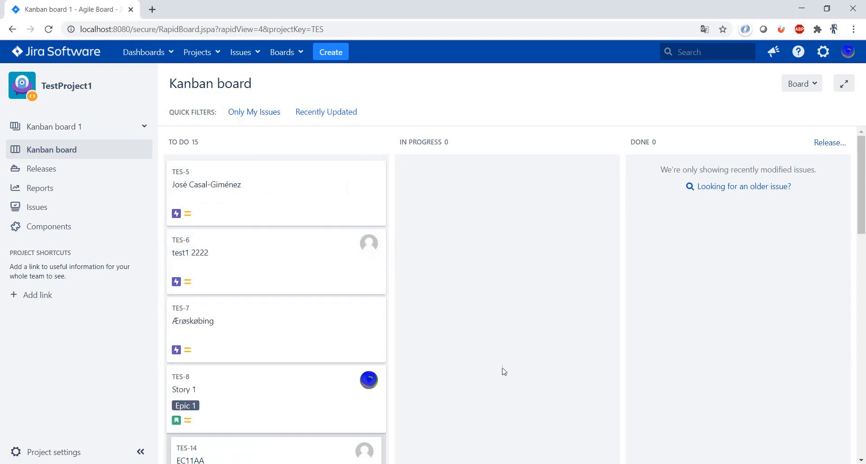
Step: Collapse the project sidebar, and open the board's configuration to review its general and filter settings
click(141, 451)
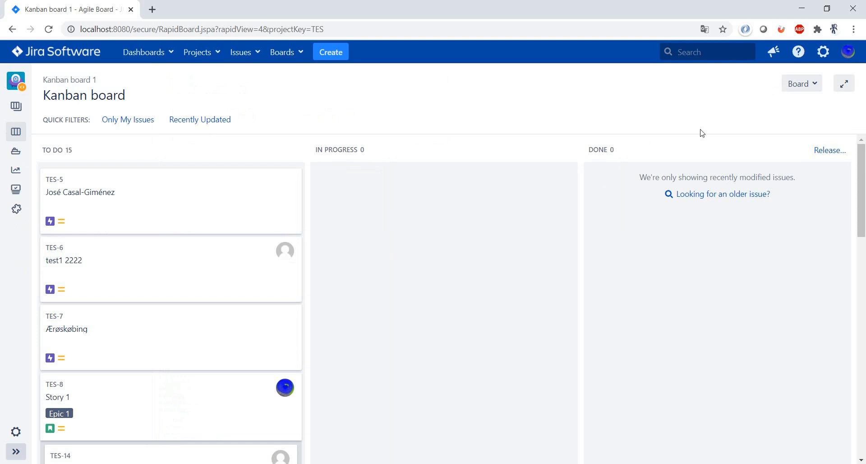
click(811, 84)
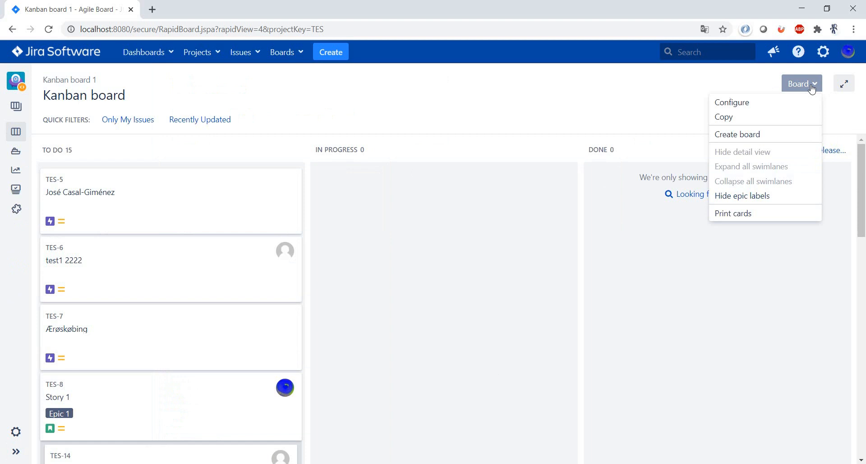
click(792, 107)
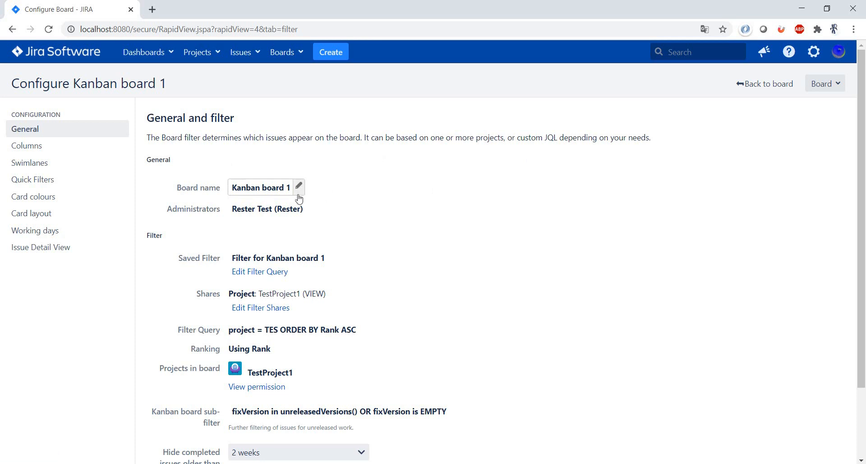
scroll(362, 207, down, 2)
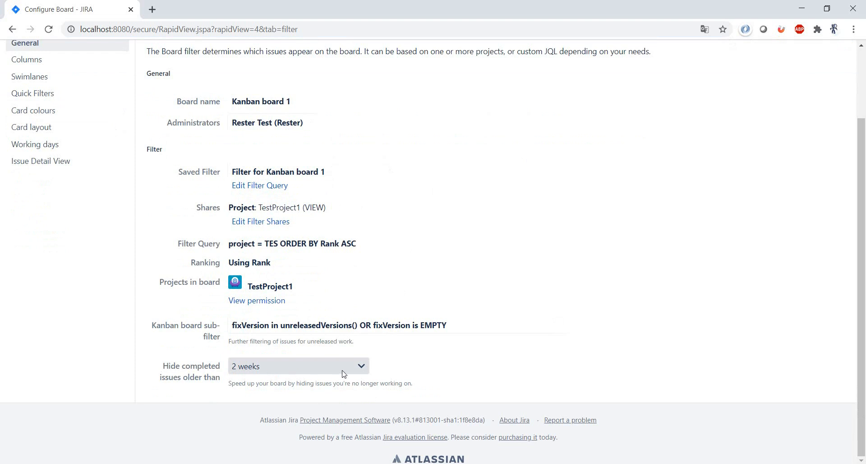
scroll(343, 373, up, 2)
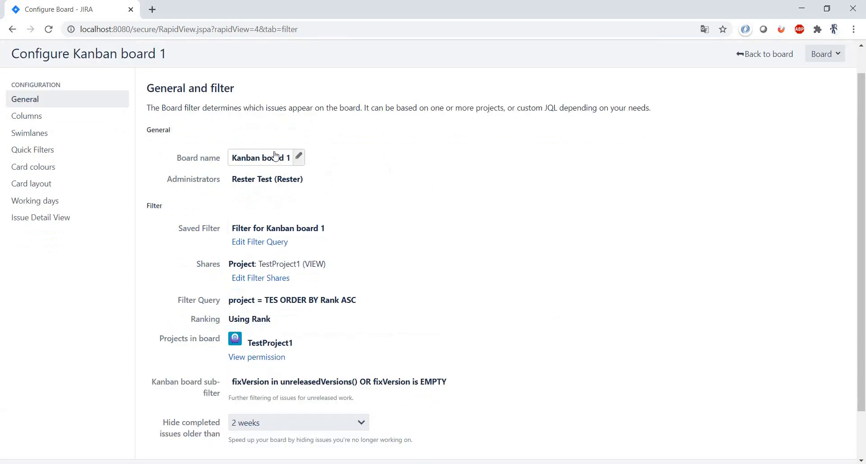
Step: Add a board column named "Kanban Column" in the In Progress category
click(58, 124)
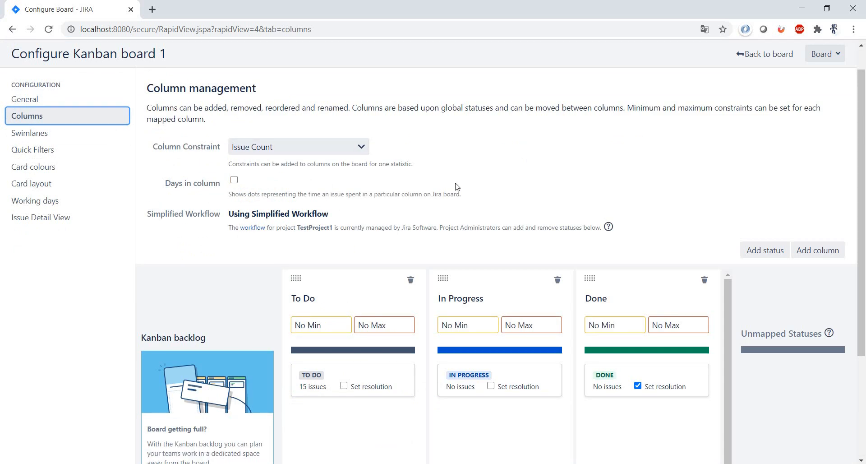
scroll(509, 186, down, 1)
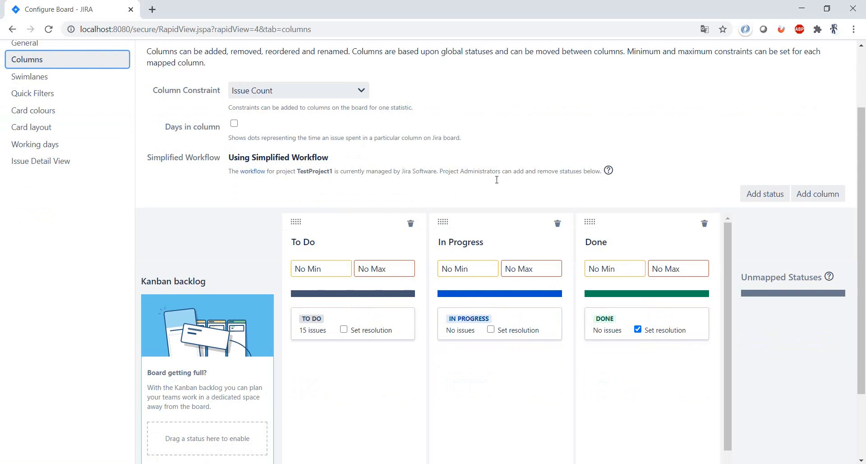
scroll(496, 179, up, 1)
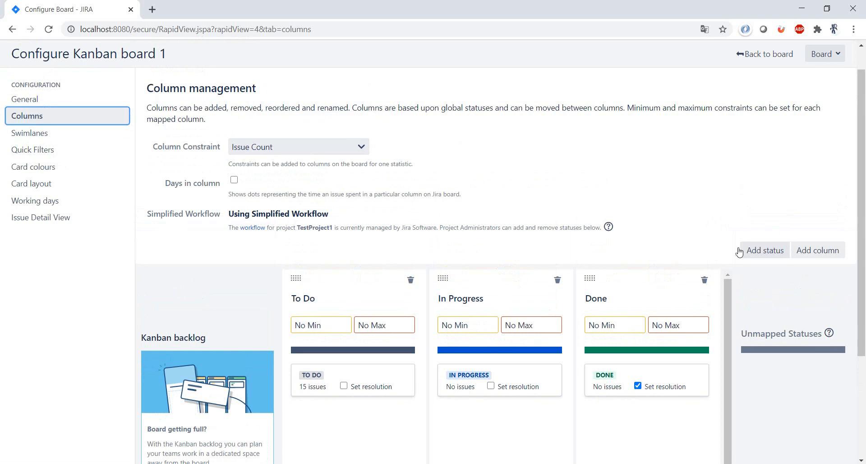
click(817, 251)
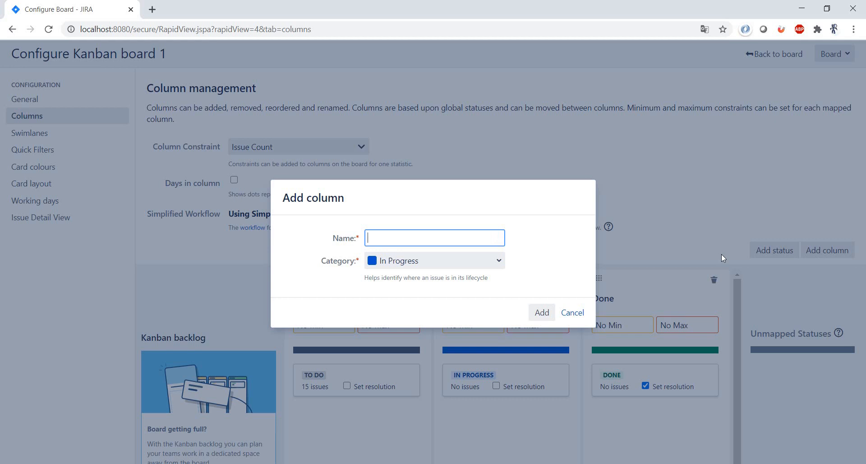
text(Kanban Column)
click(541, 312)
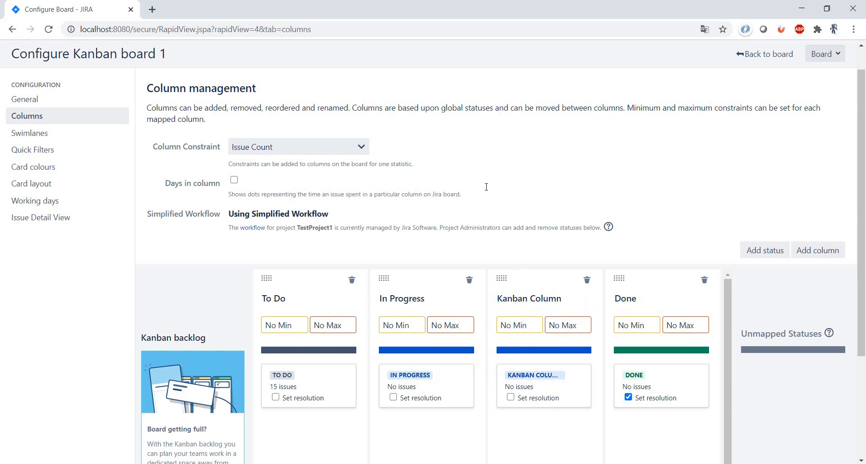
Step: Enable Days in column for the board and move Kanban Column between To Do and In Progress
click(344, 148)
click(481, 149)
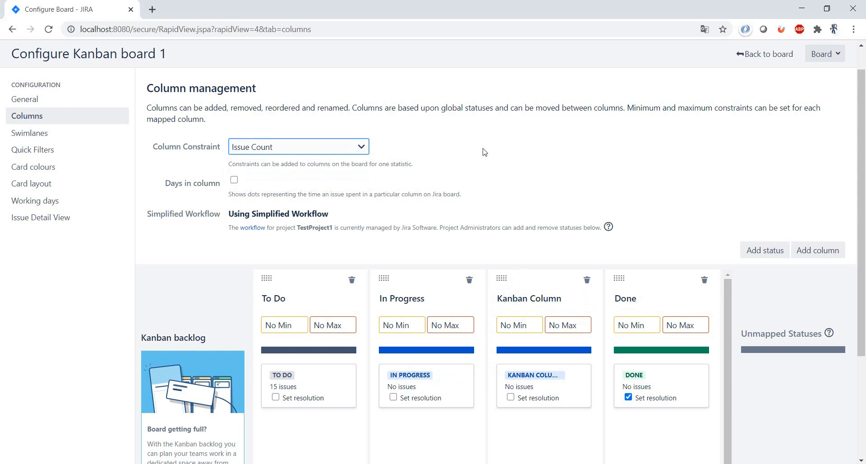
scroll(482, 150, down, 3)
scroll(484, 151, up, 1)
scroll(211, 110, up, 1)
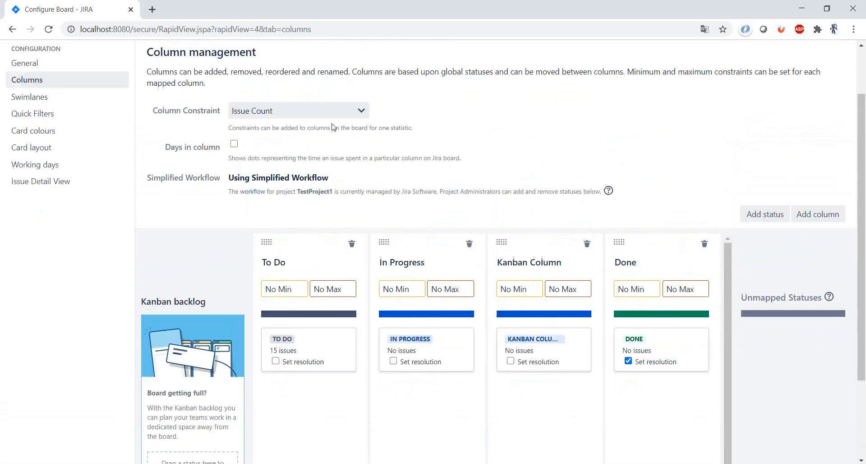
click(234, 145)
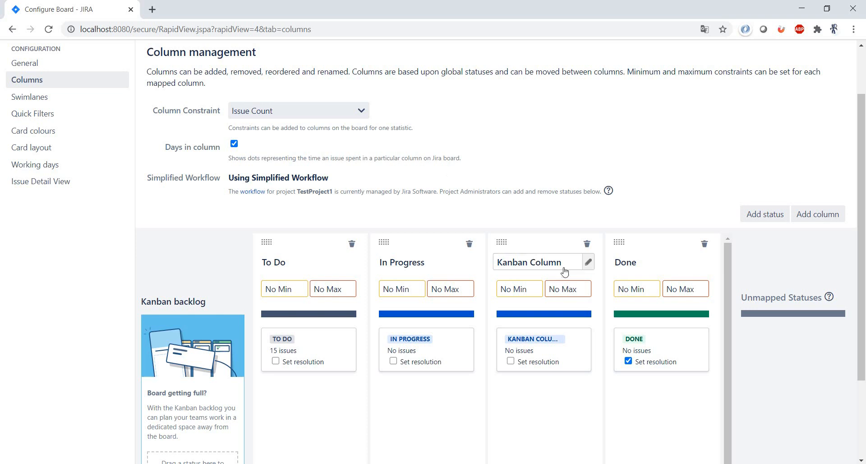
mouse_move(586, 271)
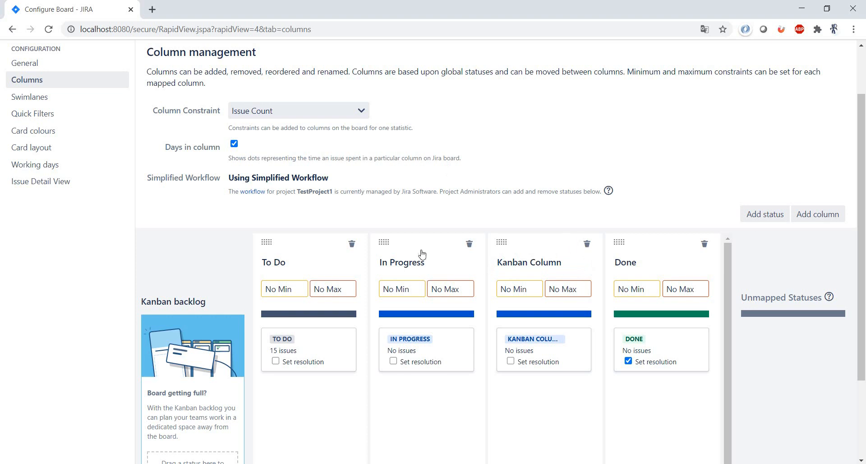
drag(531, 241, 427, 251)
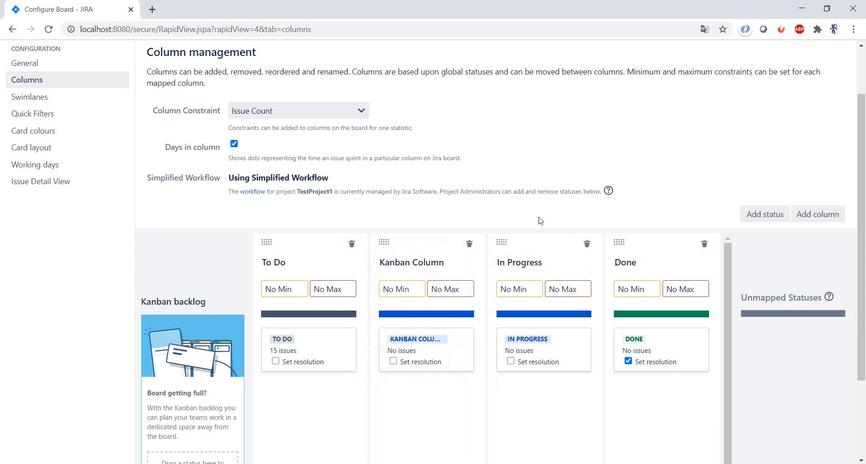
Step: Base the board's swimlanes on Assignees, with unassigned issues shown below other swimlanes
scroll(537, 218, up, 2)
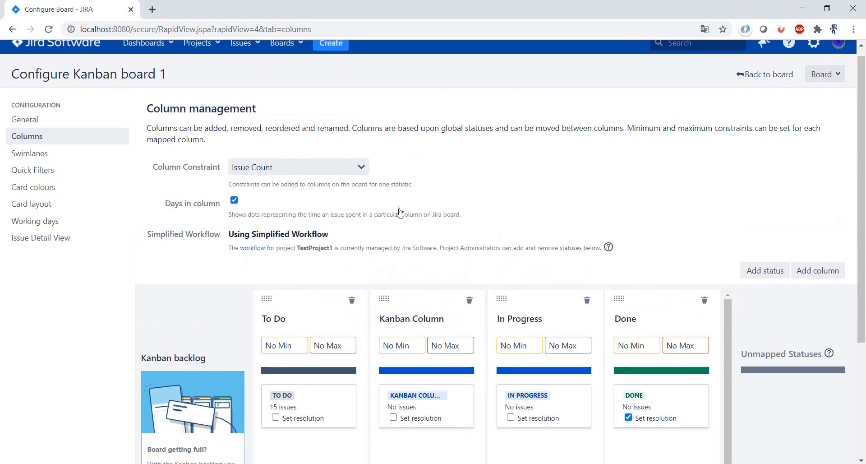
click(63, 154)
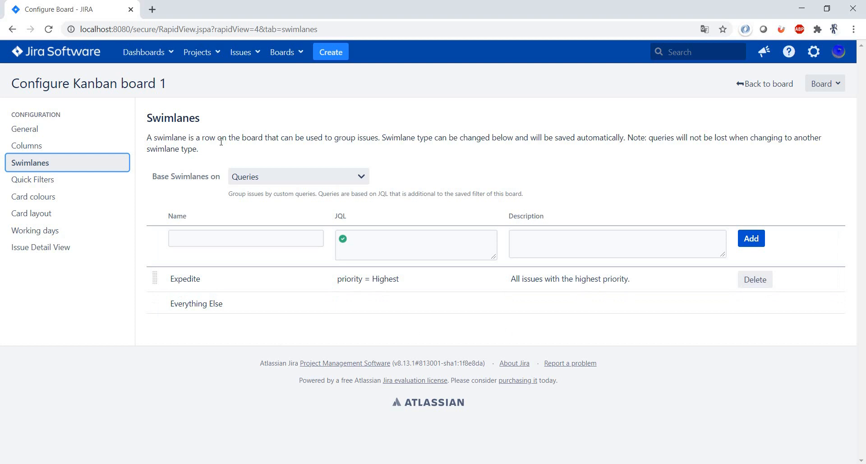
click(355, 180)
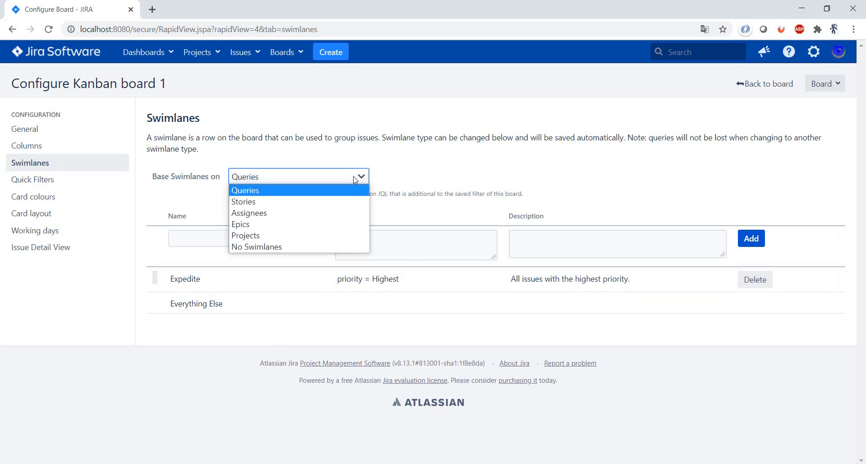
click(343, 213)
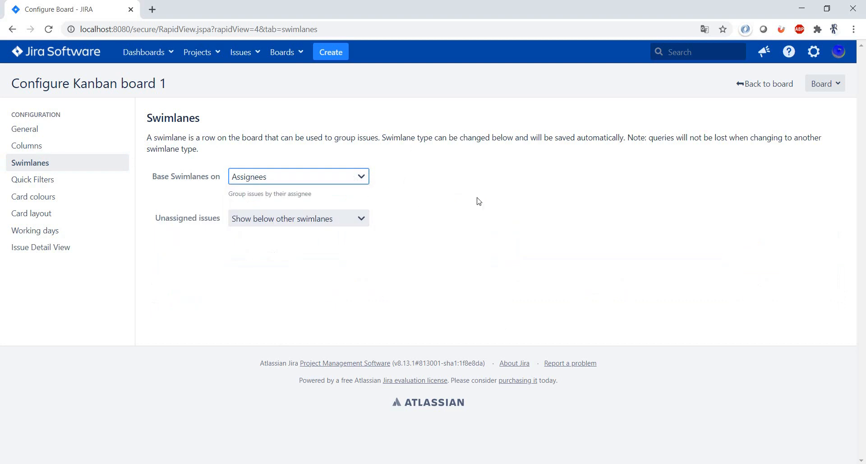
click(341, 221)
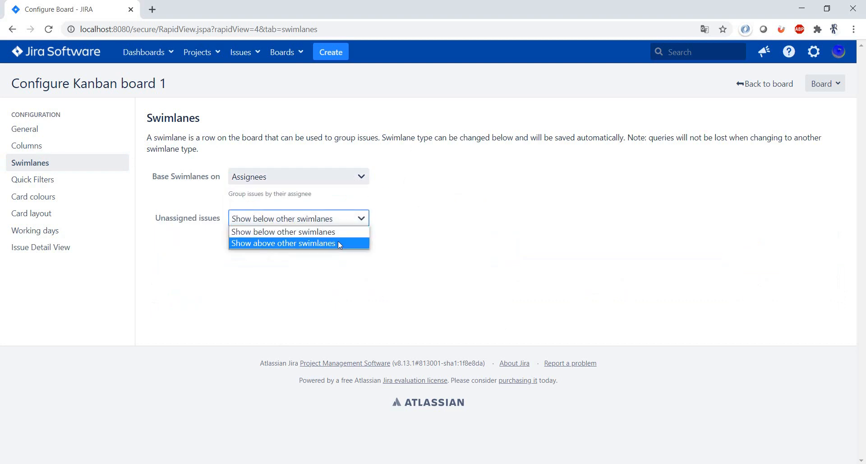
click(337, 233)
click(442, 205)
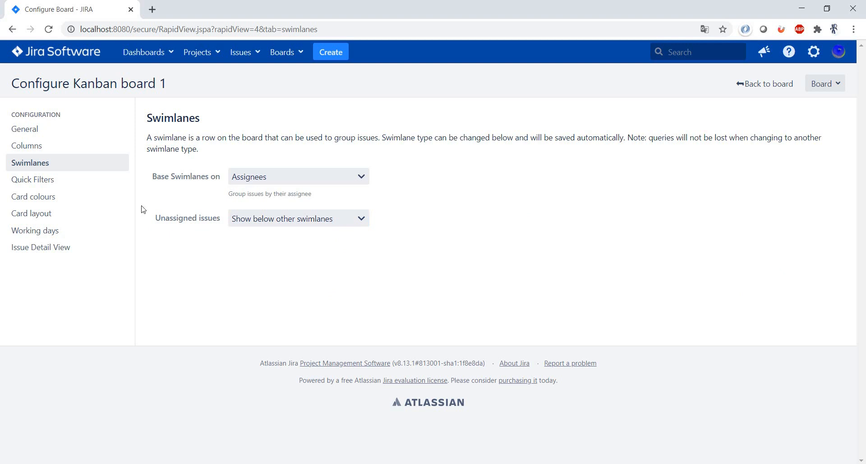
Step: Delete the Recently Updated quick filter from the board configuration
click(33, 182)
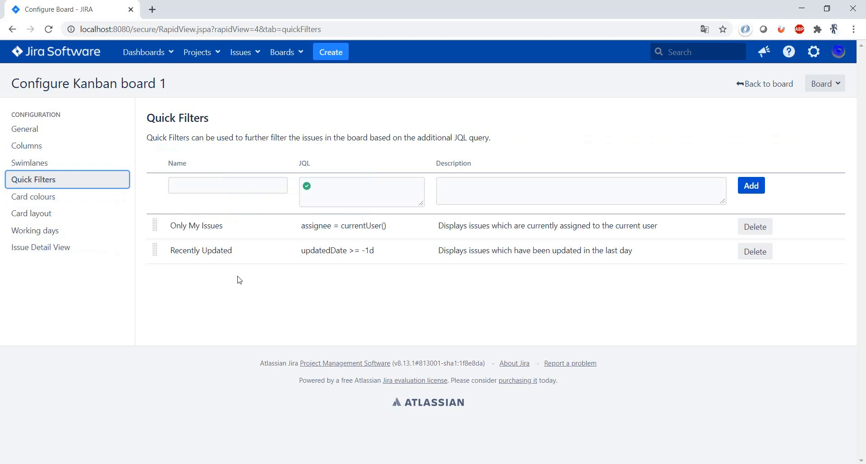
click(769, 255)
click(483, 234)
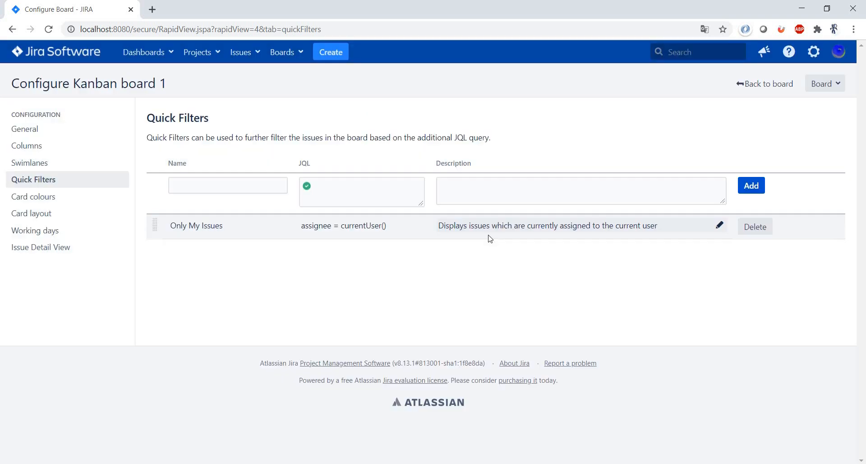
Step: Name the new quick filter "Kanban Filter"
click(201, 184)
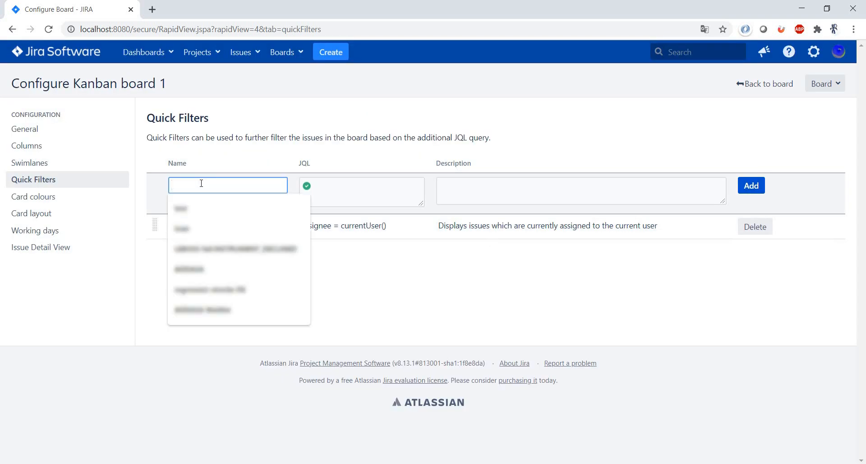
text(Kan)
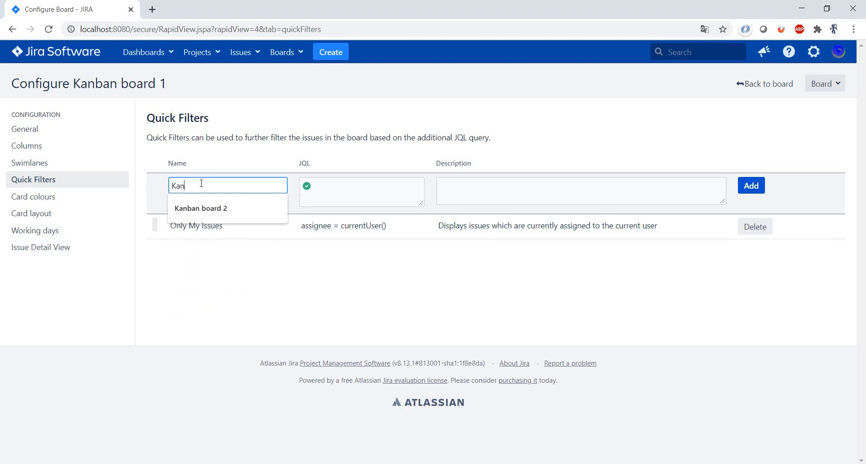
text(ban FIlter)
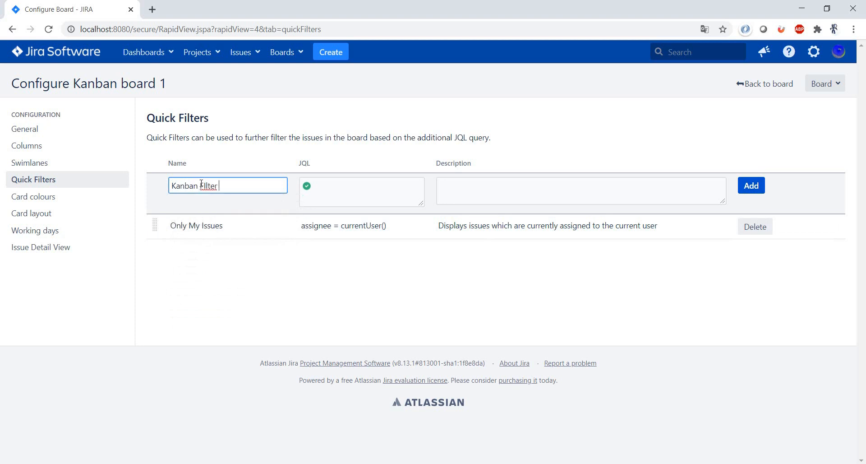
key(BackSpace)
key(BackSpace)
key(BackSpace)
key(BackSpace)
key(BackSpace)
key(BackSpace)
text(ilte)
key(BackSpace)
key(BackSpace)
key(BackSpace)
key(BackSpace)
text(ilter)
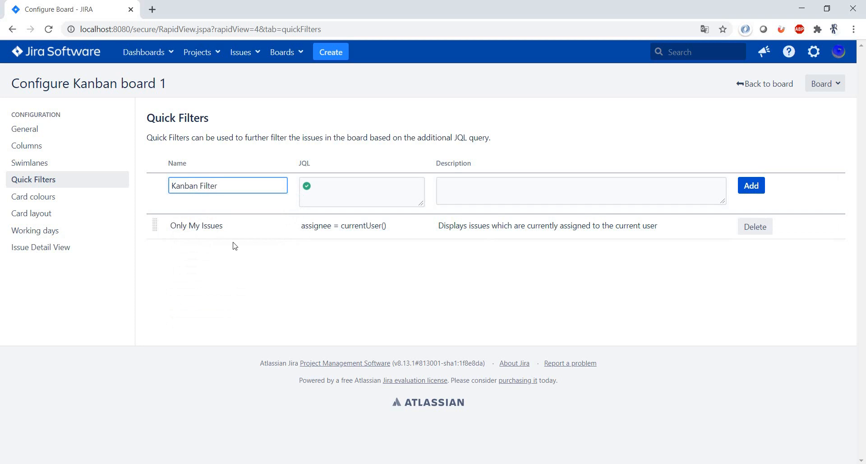
Step: Begin the new quick filter's JQL query with the createdDate field
click(361, 189)
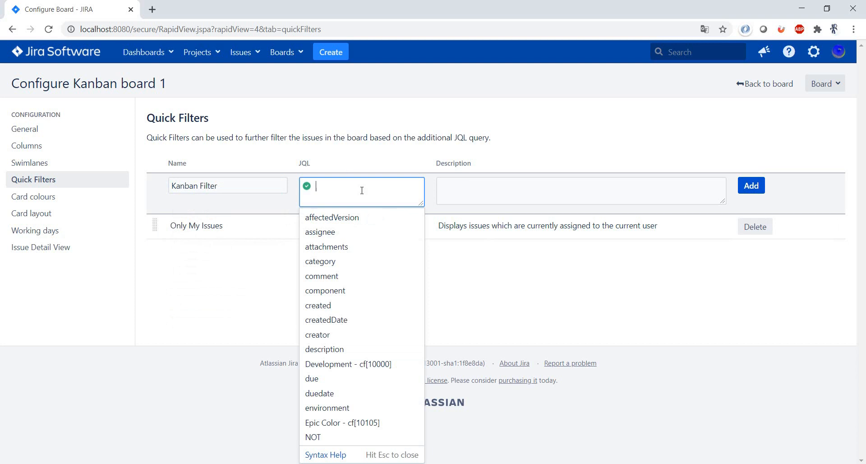
key(Up)
key(Up)
key(Up)
key(Up)
key(Up)
key(Up)
key(Up)
key(Up)
key(Up)
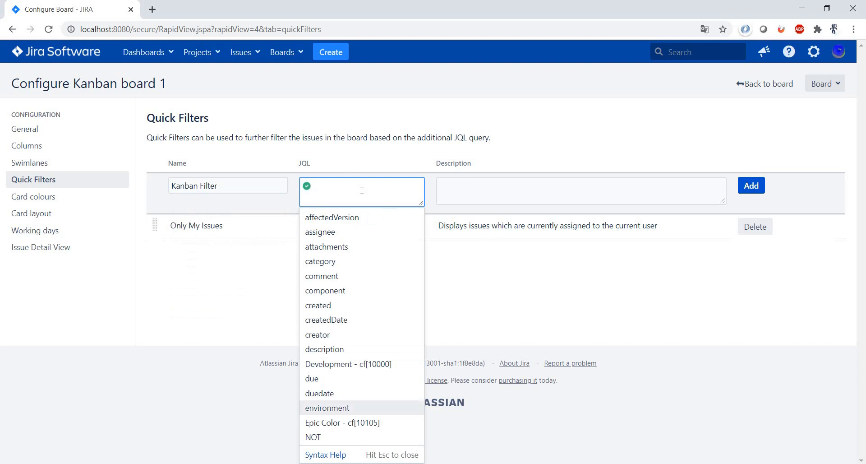
key(Return)
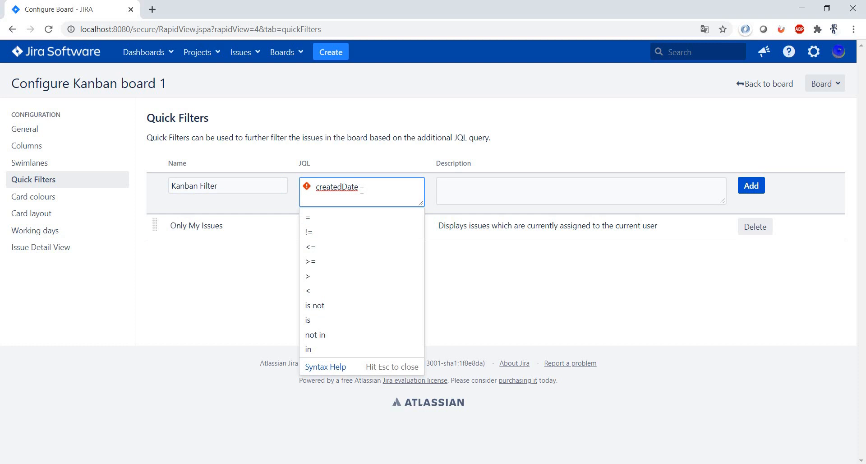
Step: Complete the JQL query with the > operator and the currentLogin() function
key(Down)
key(Down)
key(Down)
key(Down)
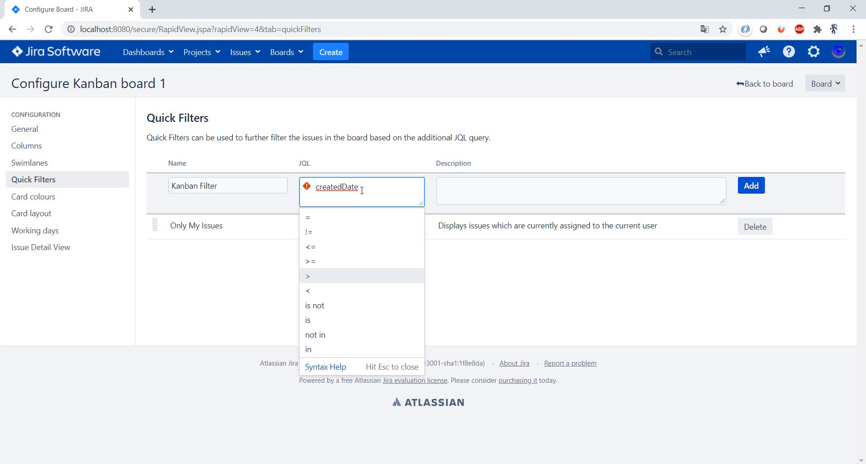
key(Return)
key(Down)
key(Down)
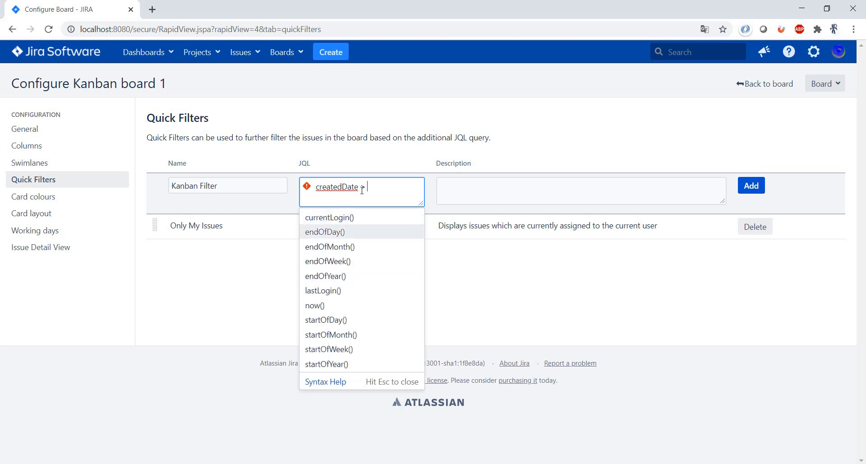
key(Up)
key(Return)
Step: Describe the quick filter as "This shows all the items created after you logged in" and add it to the board
click(556, 185)
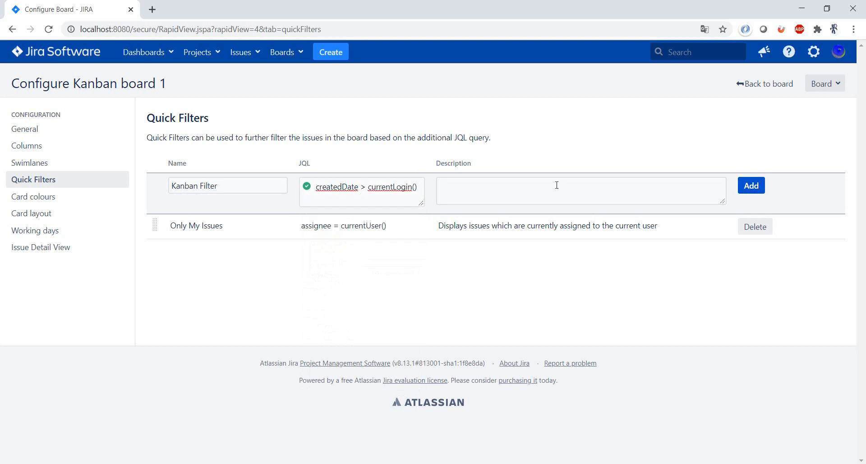
click(554, 188)
text(Th)
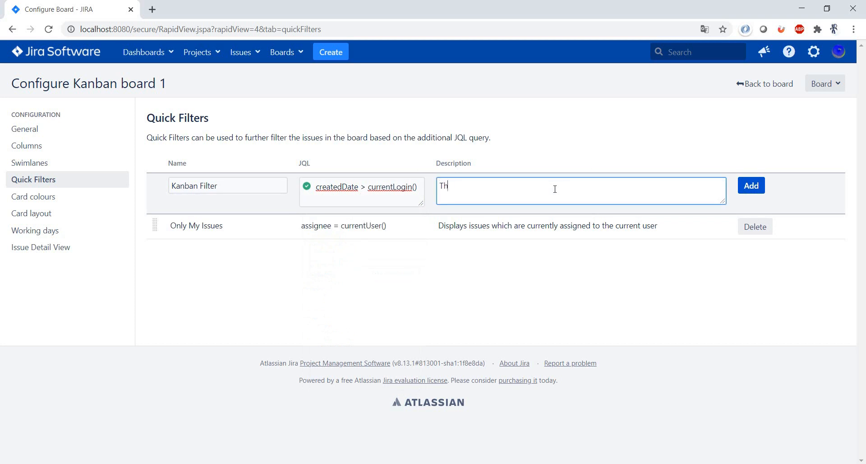
text(is shows all the items)
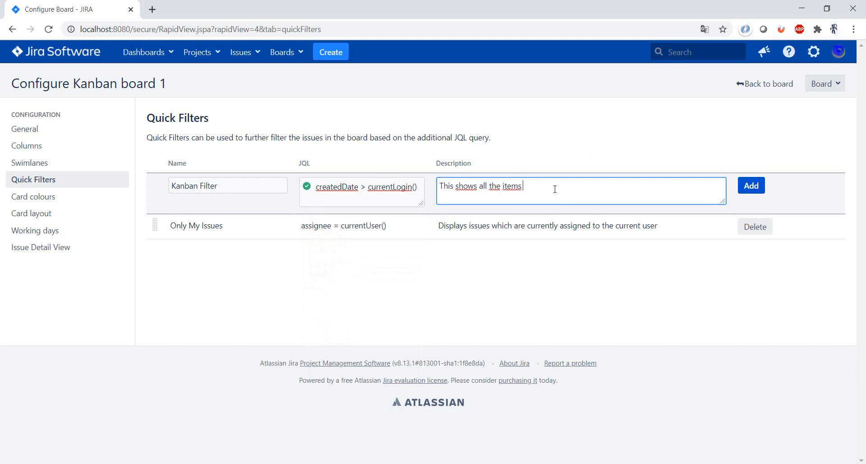
text( created after you logged in)
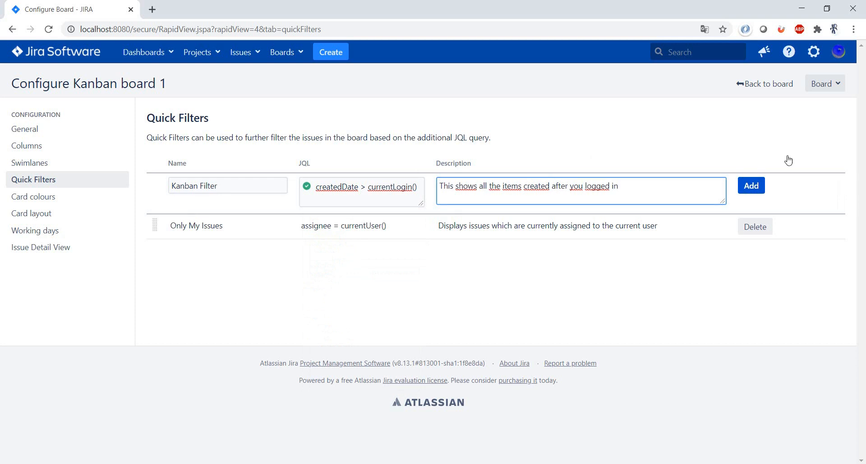
click(750, 185)
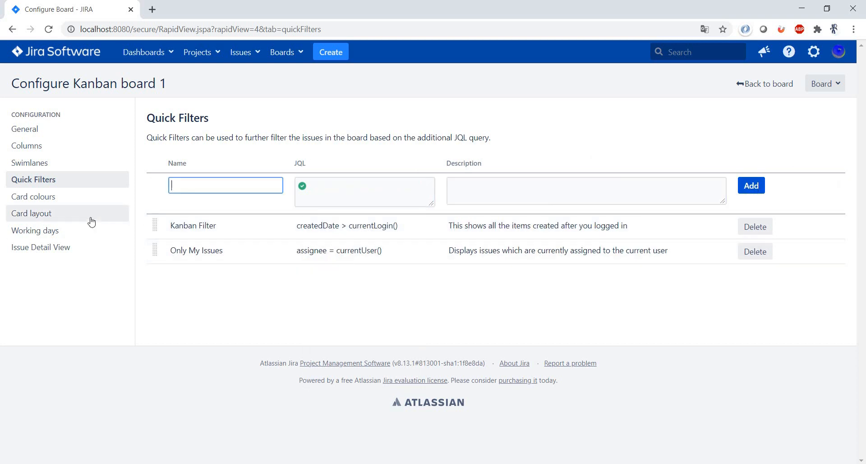
Step: Base the board's card colours on Assignees
click(87, 196)
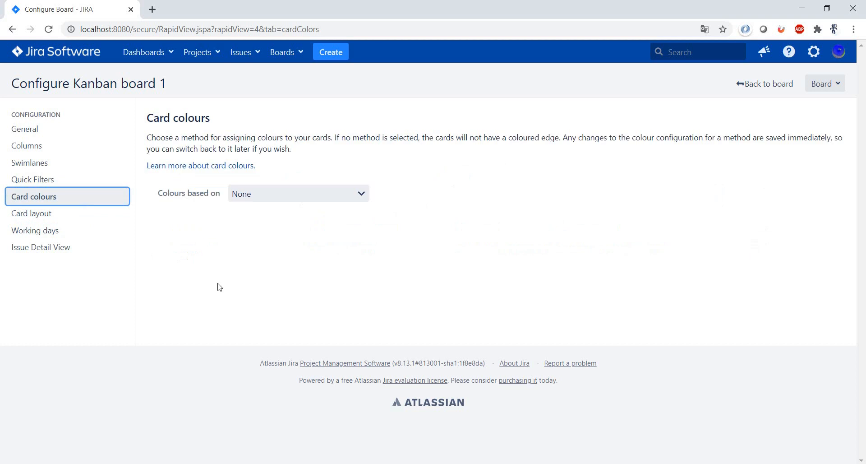
click(271, 198)
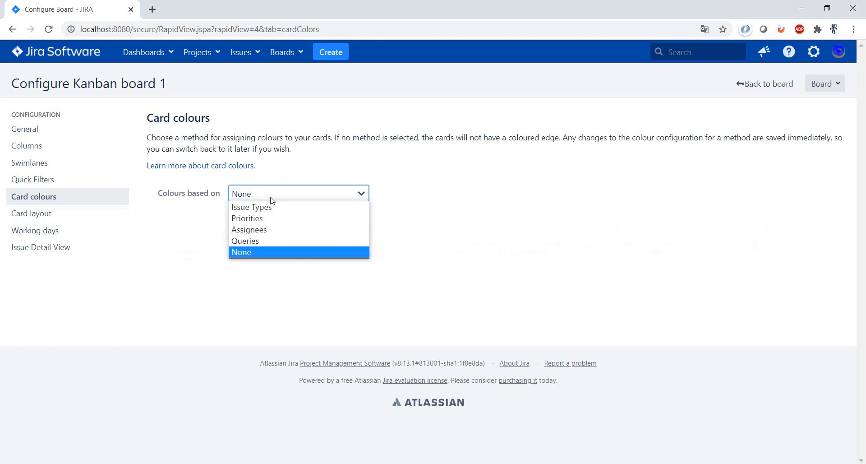
click(273, 231)
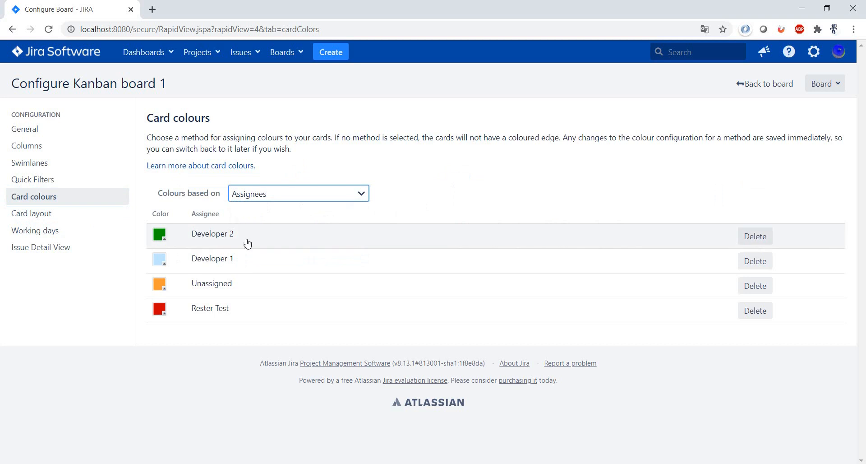
Step: Add the Affects Version/s, Assignee and Component/s fields to the Kanban board's card layout
click(88, 218)
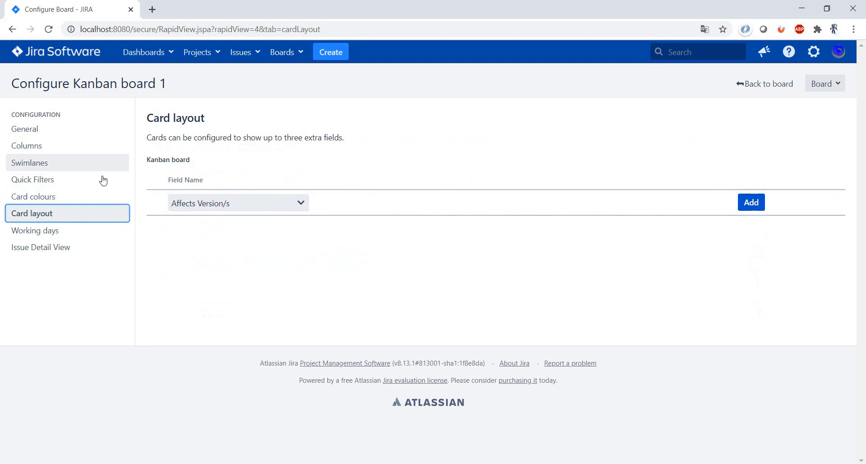
click(752, 206)
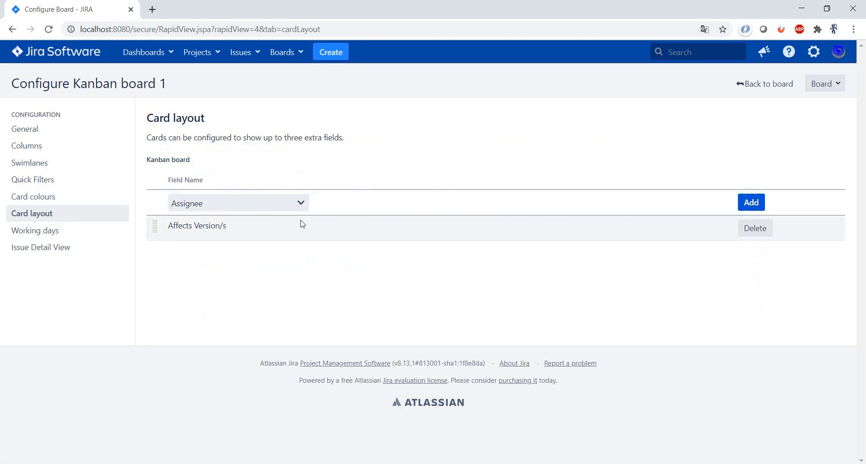
click(752, 204)
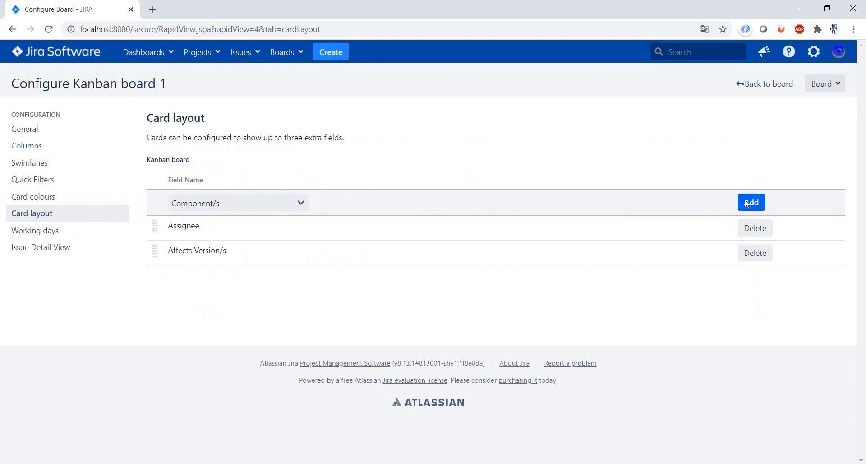
click(749, 201)
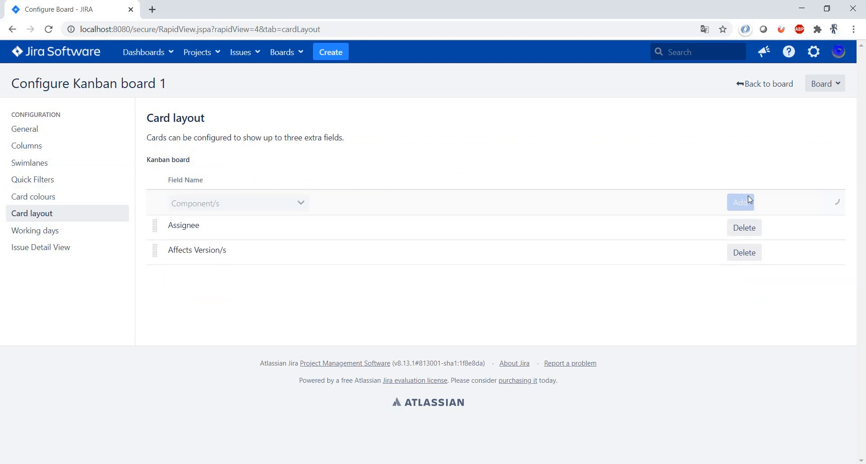
Step: Review the board's Working days settings and the fields configured for the Issue Detail View
click(63, 233)
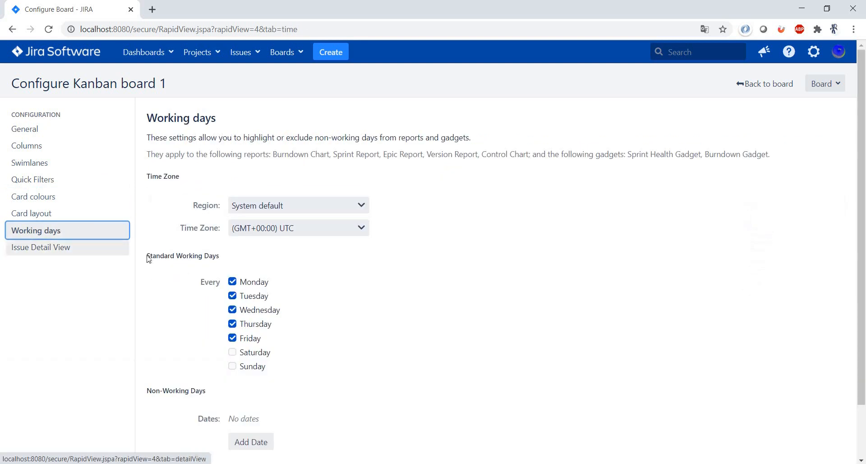
scroll(395, 312, down, 2)
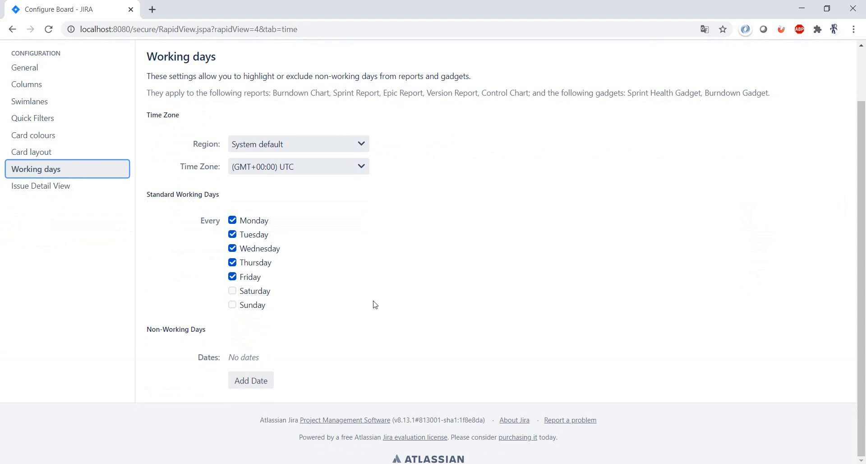
click(42, 186)
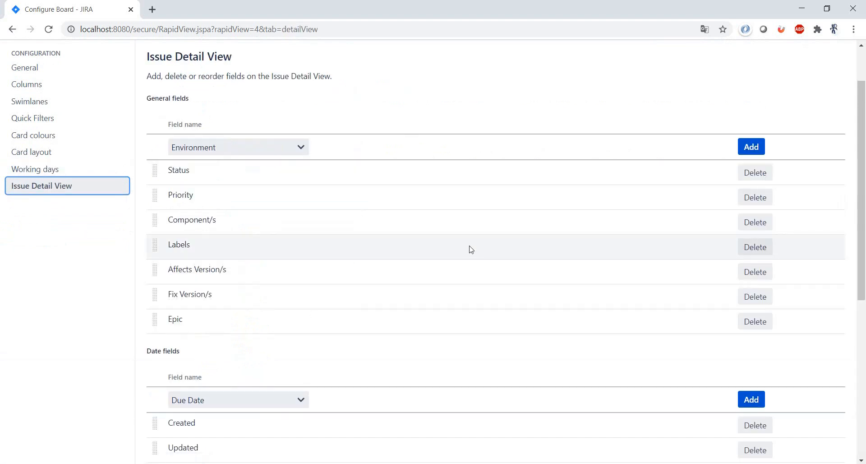
scroll(471, 250, down, 6)
scroll(469, 249, up, 8)
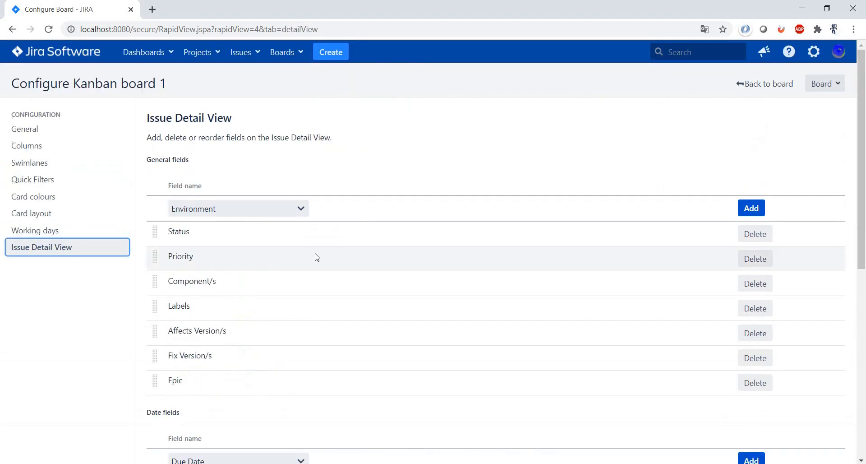
scroll(320, 266, down, 1)
scroll(324, 269, up, 1)
Step: Return to the Kanban board and collapse each assignee swimlane, including Unassigned
click(770, 91)
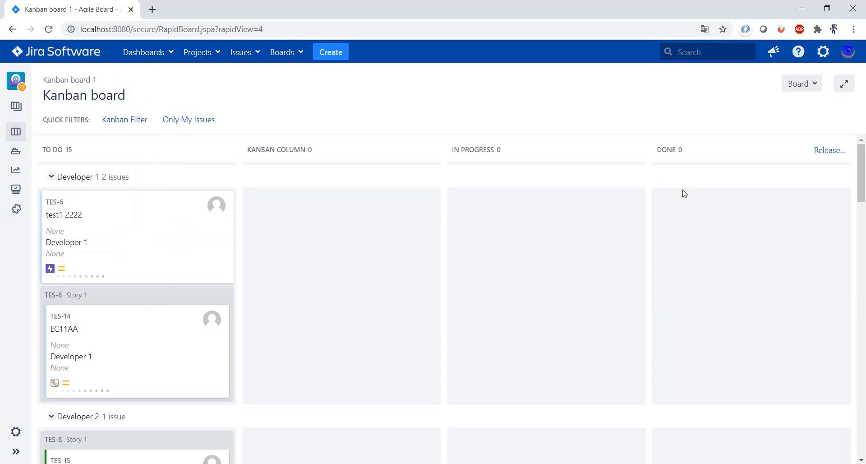
click(50, 178)
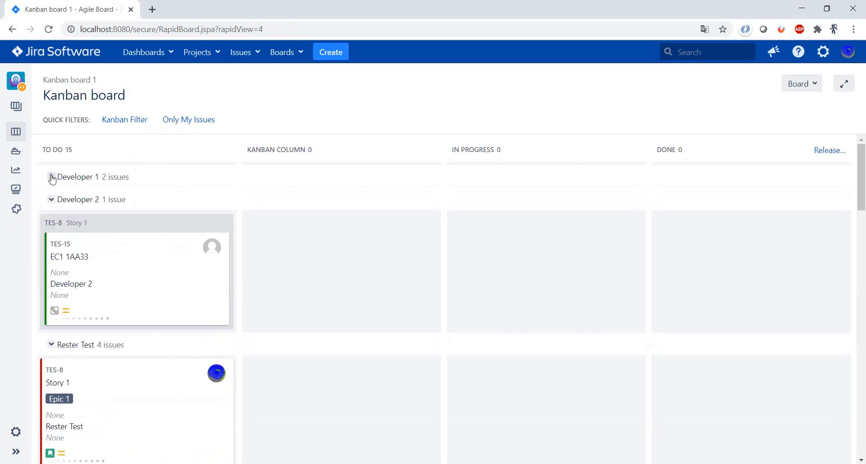
click(52, 201)
click(51, 223)
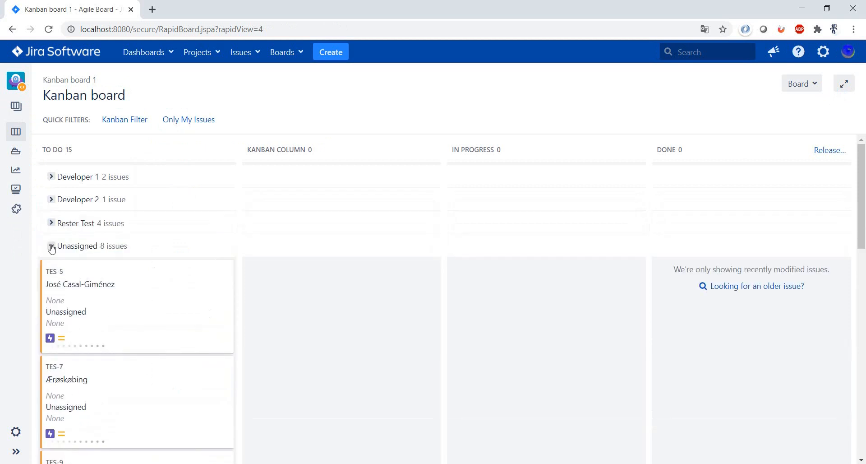
click(51, 246)
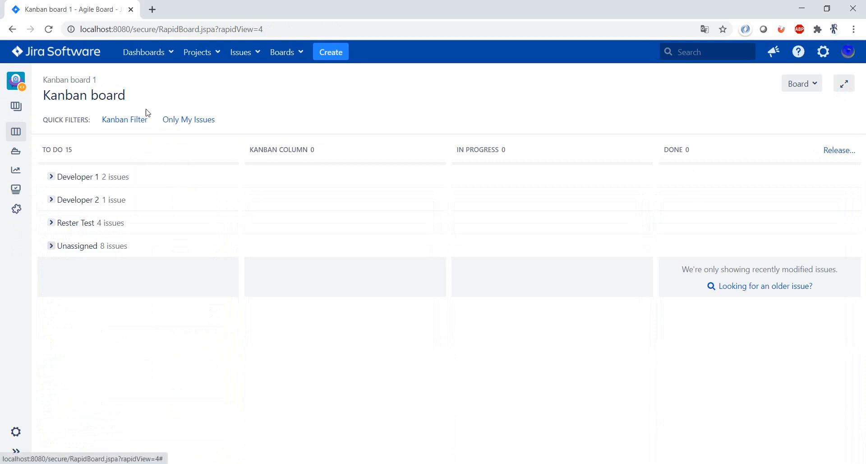
Step: Expand the Developer 1 and Developer 2 swimlanes one at a time to view their cards, collapsing each again
click(52, 177)
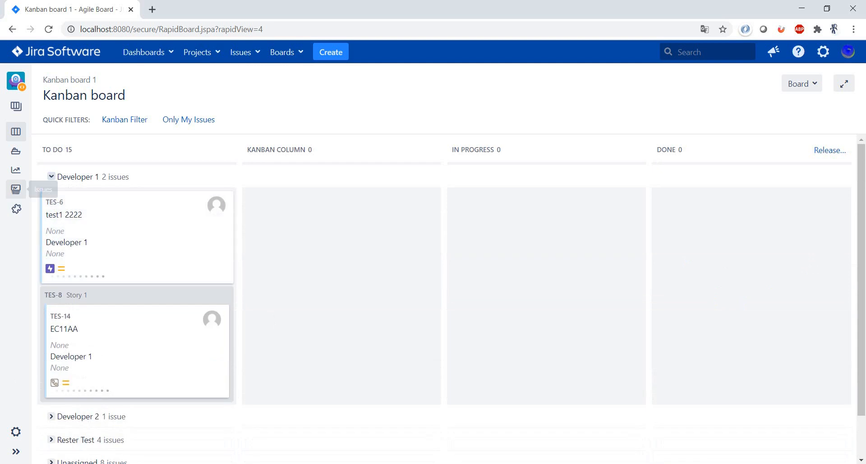
click(51, 176)
click(81, 200)
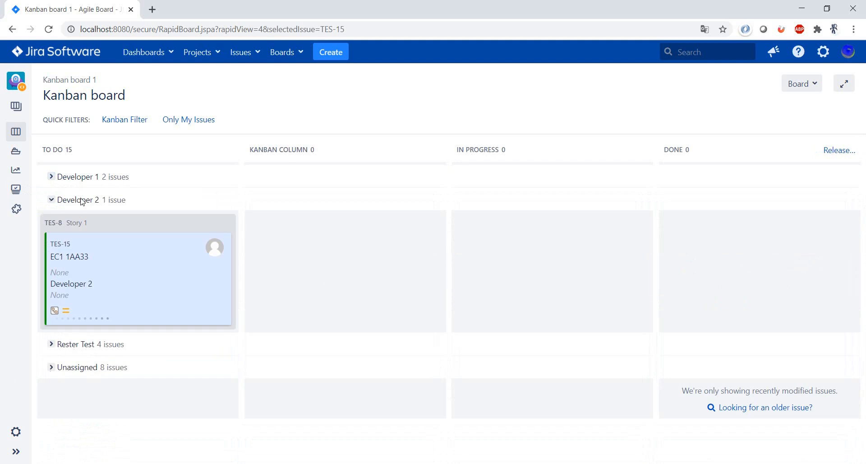
click(58, 201)
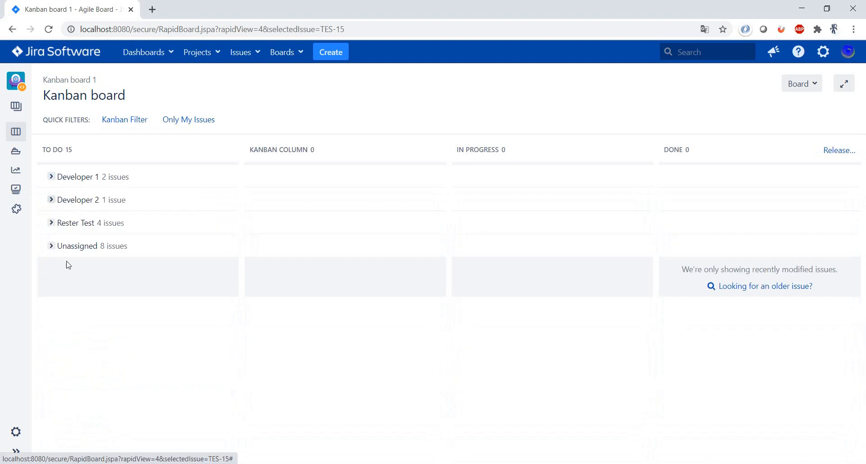
Step: Expand the swimlane below Developer 2 and move the TES-8 Story 1 card from To Do to Done
click(51, 222)
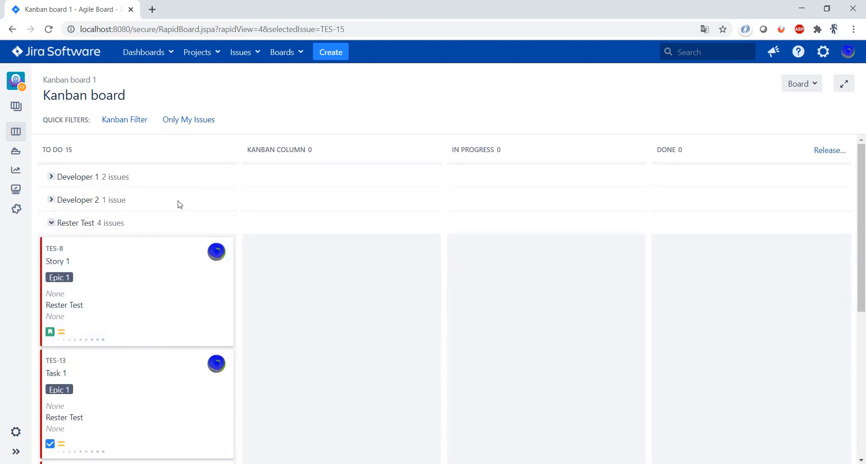
drag(122, 287, 730, 283)
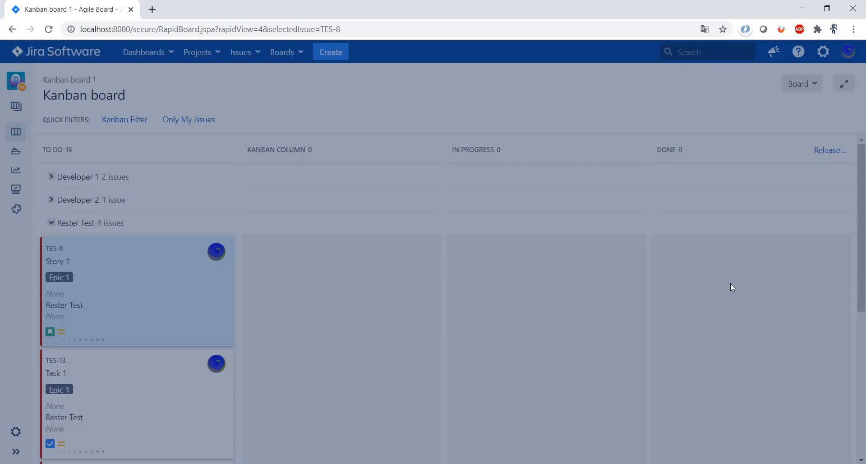
click(831, 105)
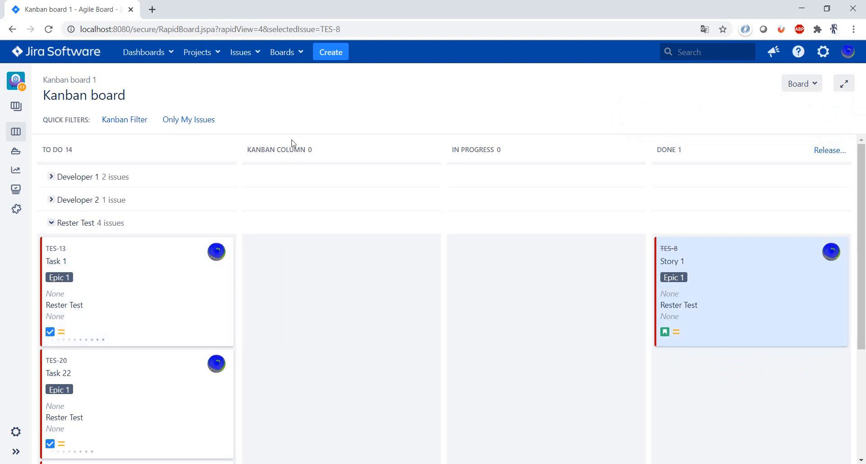
Step: Open the TES-13 Task 1 card's detail view and look through its details, links, attachments and sub-tasks
click(141, 271)
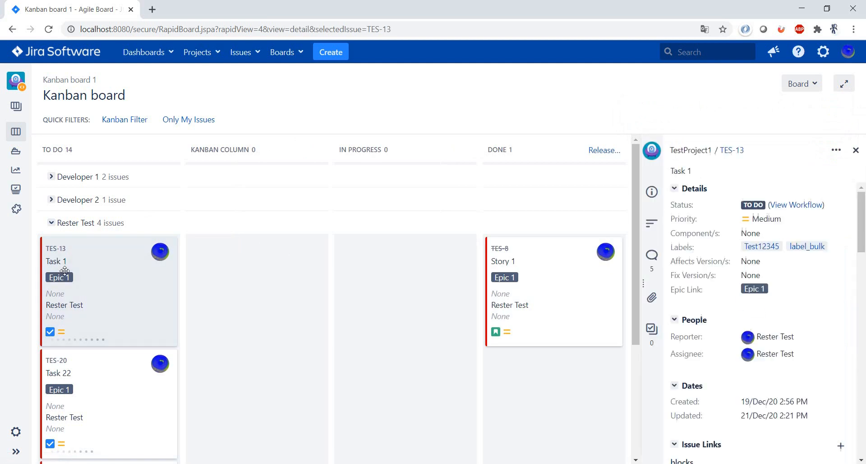
scroll(841, 270, down, 6)
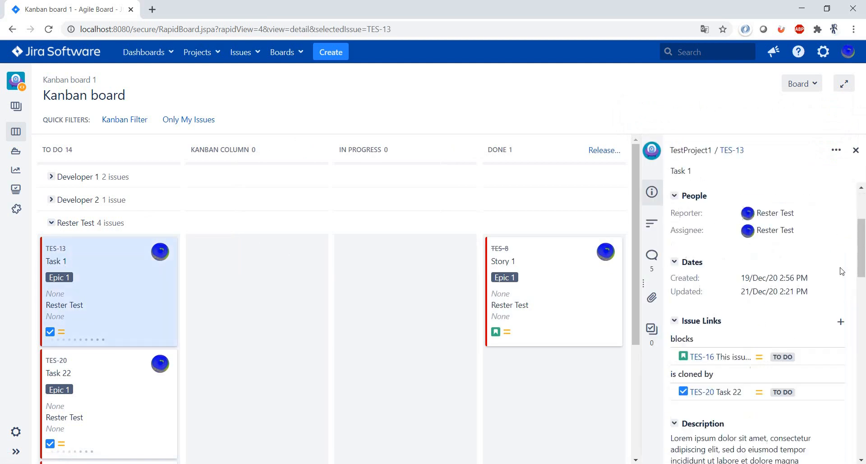
scroll(841, 270, down, 10)
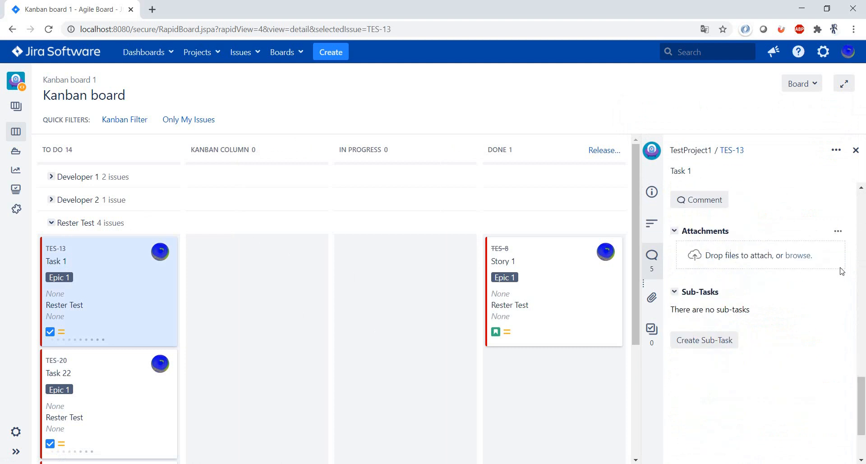
scroll(841, 270, up, 8)
scroll(840, 271, up, 6)
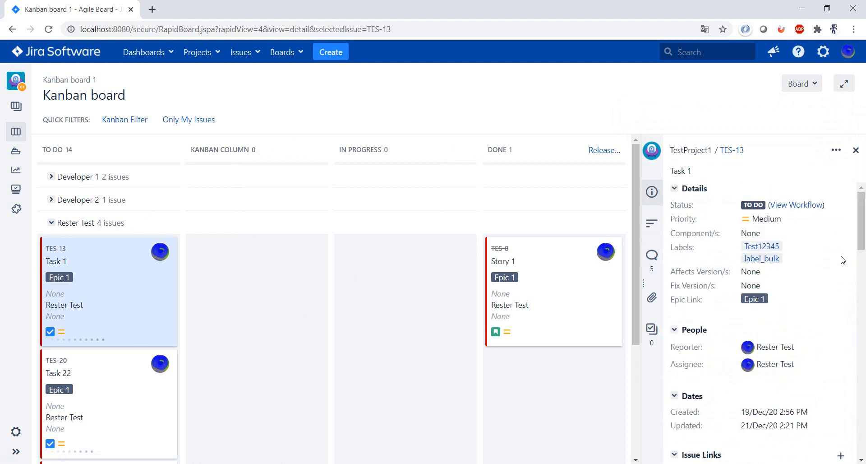
Step: Expand all swimlanes at once, collapse them all again, and close the TES-13 detail view
click(811, 86)
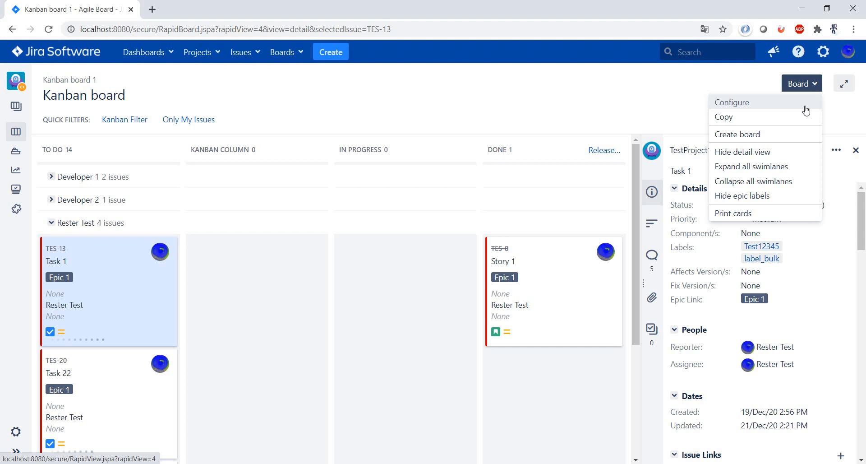
click(788, 167)
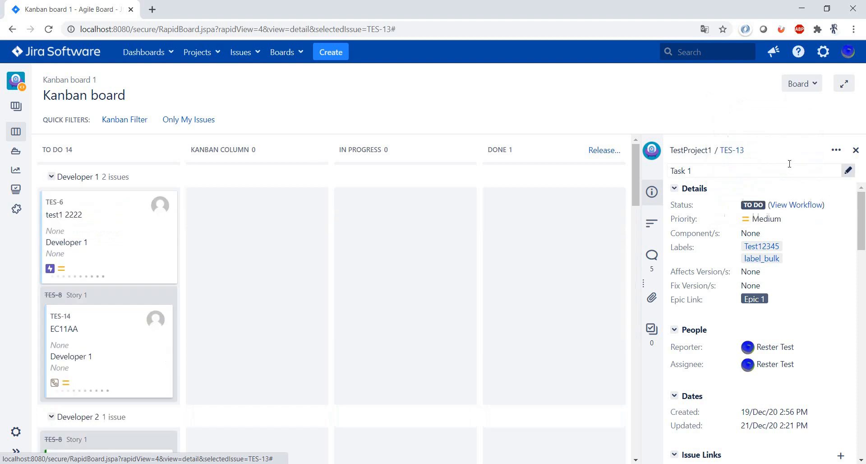
click(799, 89)
click(797, 182)
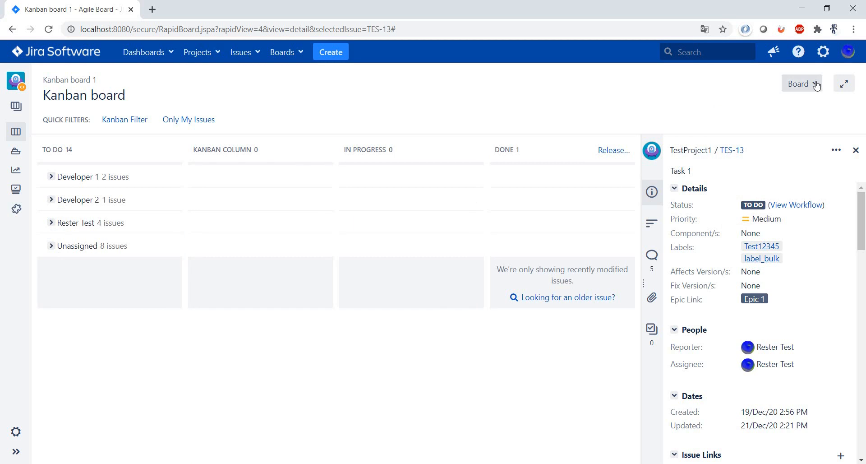
click(856, 150)
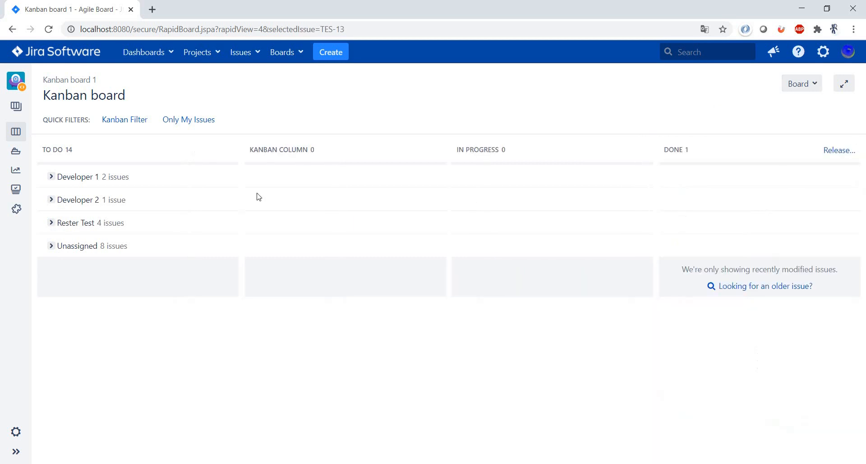